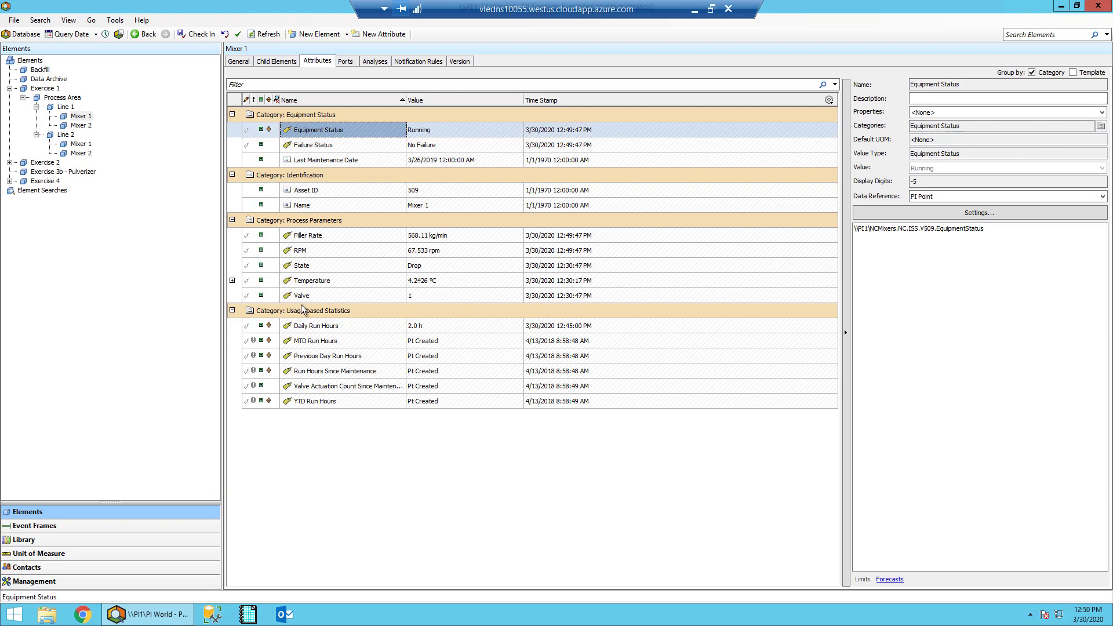
Trend Mixer 1's Valve attribute to inspect its recent value changes, then close the trend
click(357, 295)
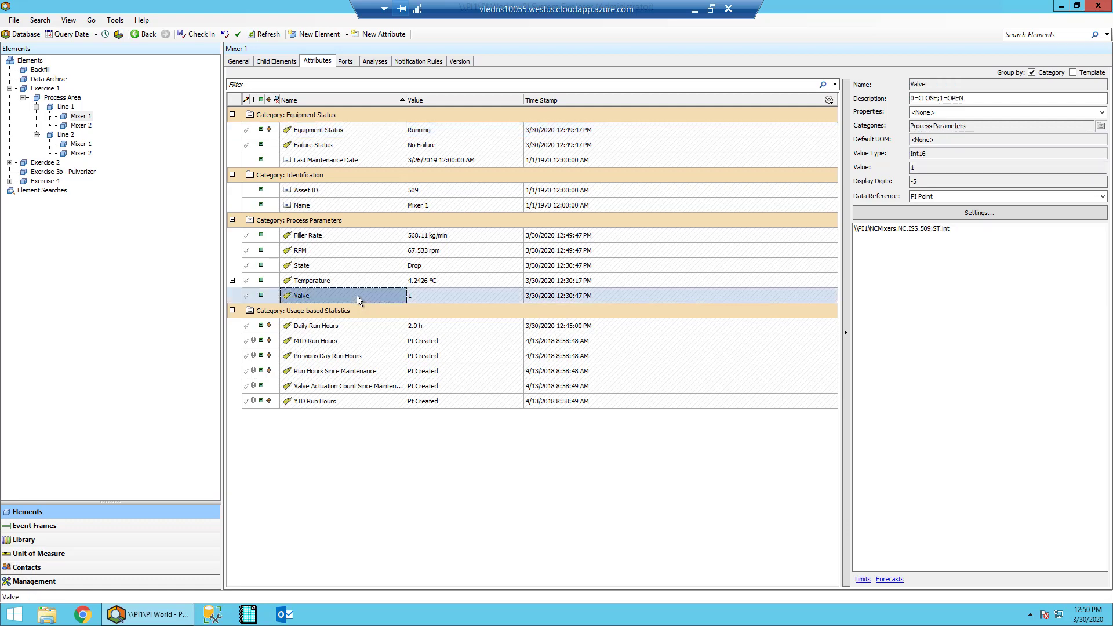
right_click(357, 295)
click(383, 443)
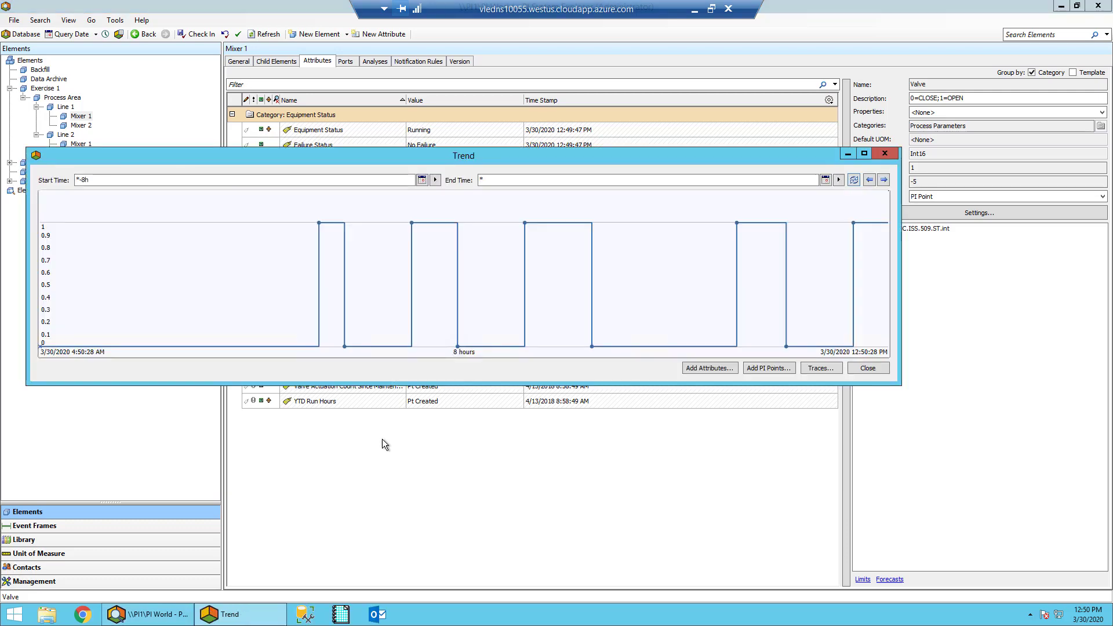
click(444, 290)
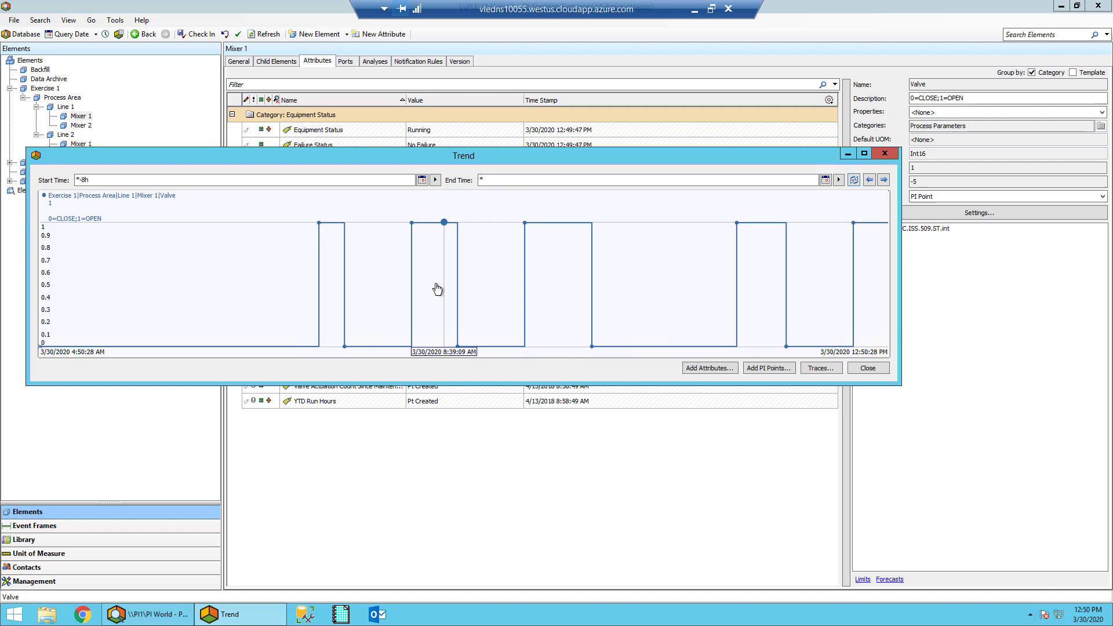
click(438, 290)
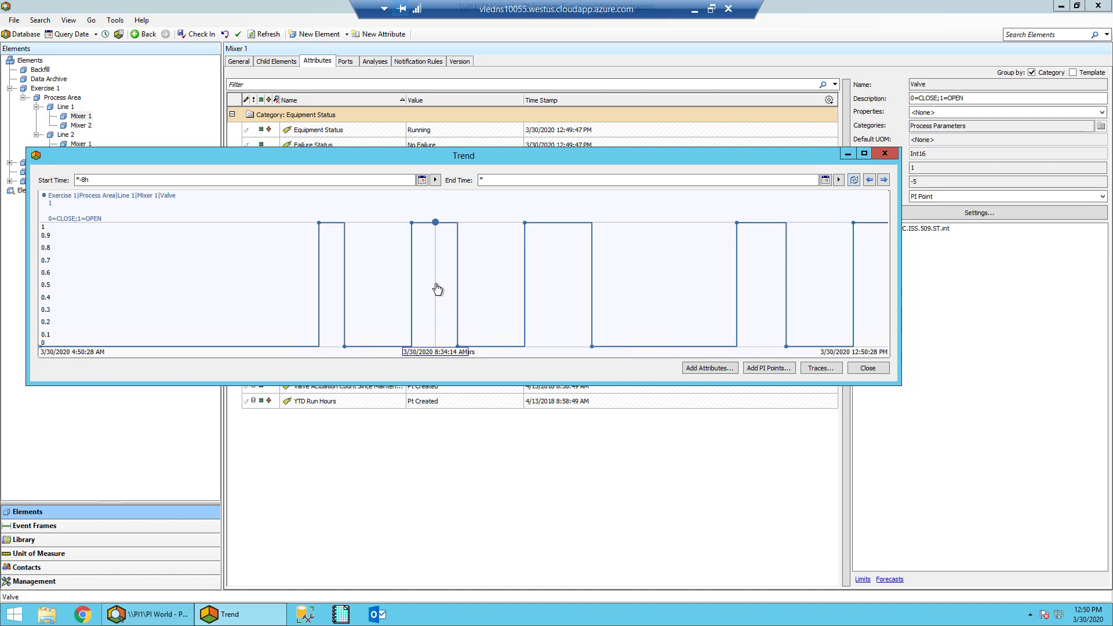
click(864, 368)
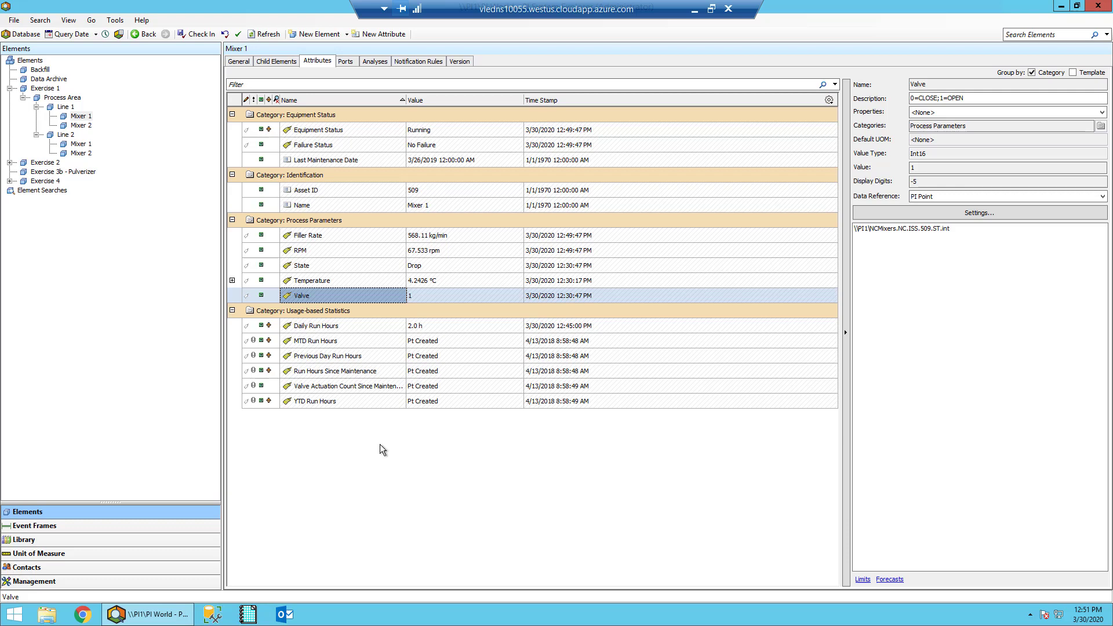
Create a Mixer 1 analysis named 'Valve Acuation' and rename Variable1 to 'AcuationCount'
click(375, 63)
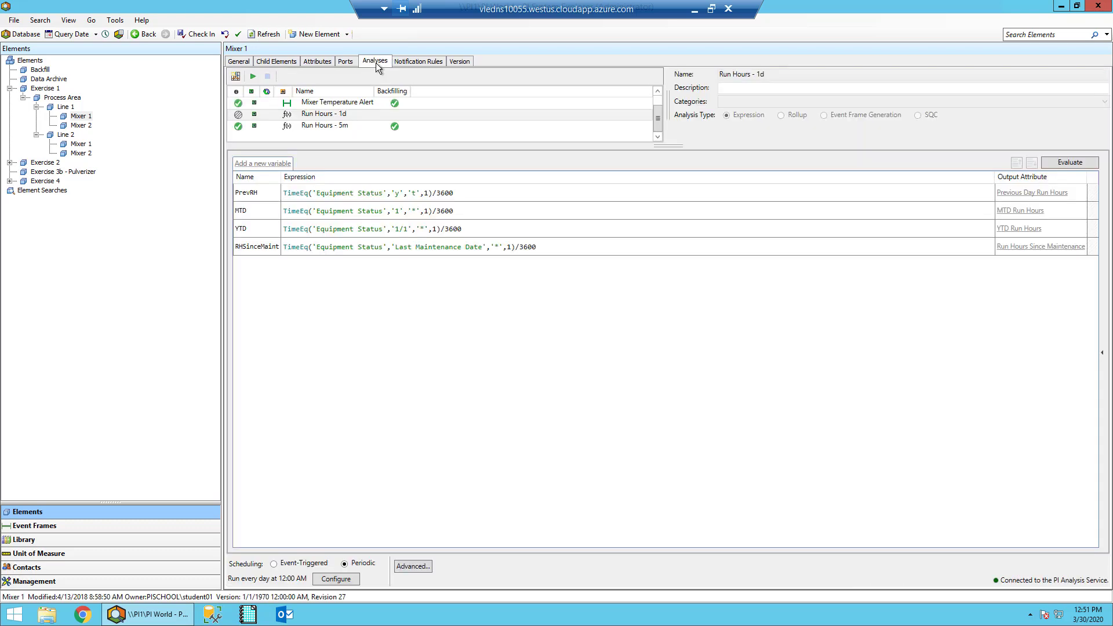
click(235, 77)
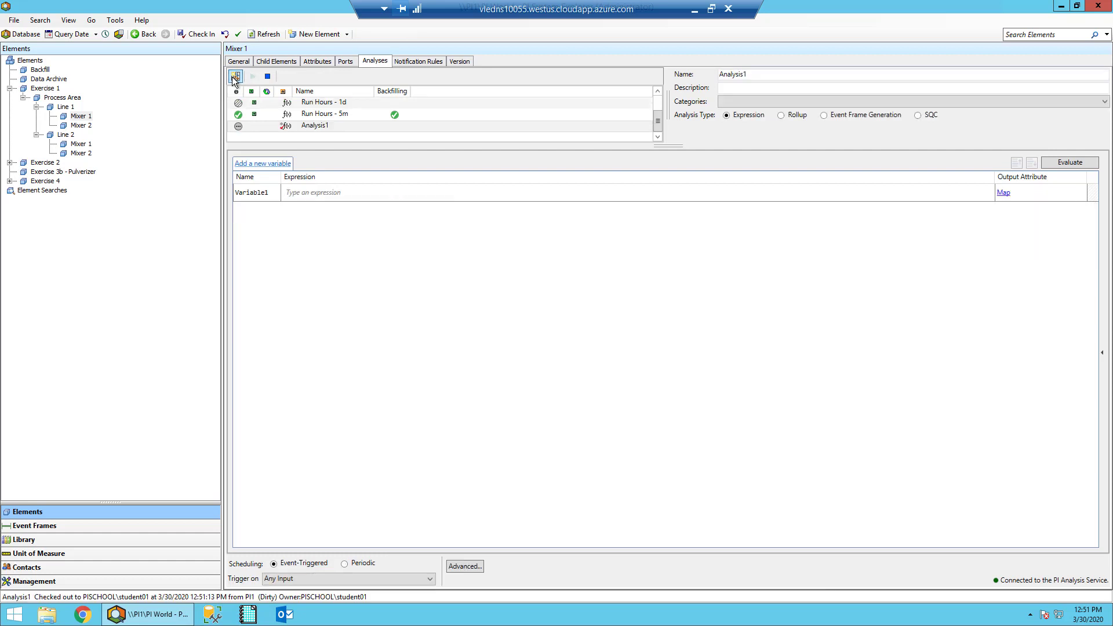
double_click(783, 76)
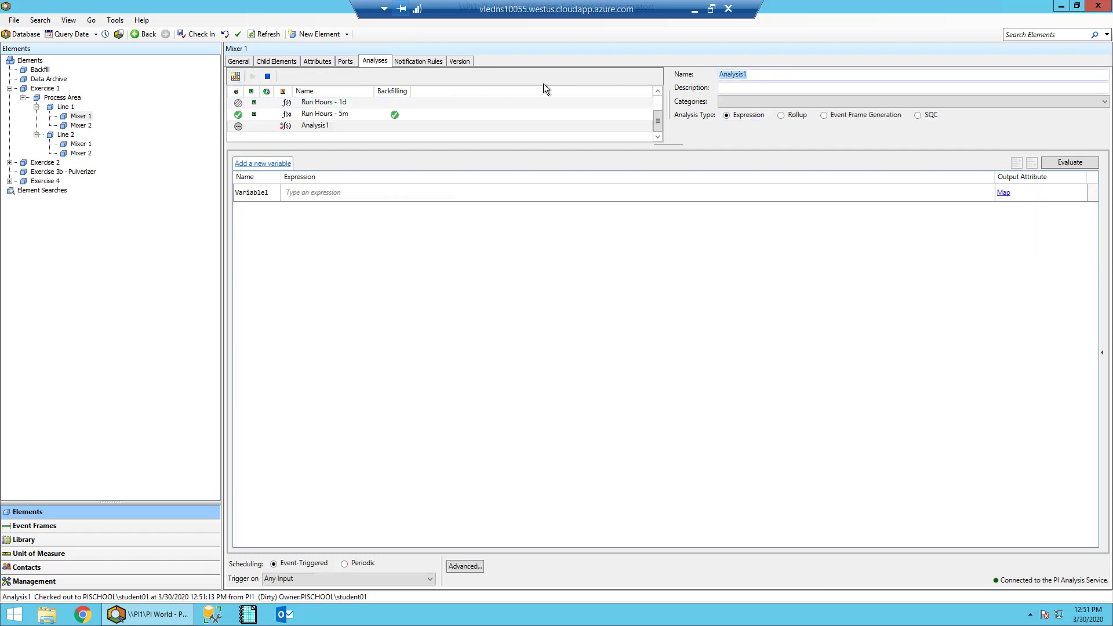
text(Valve Acuation)
click(275, 193)
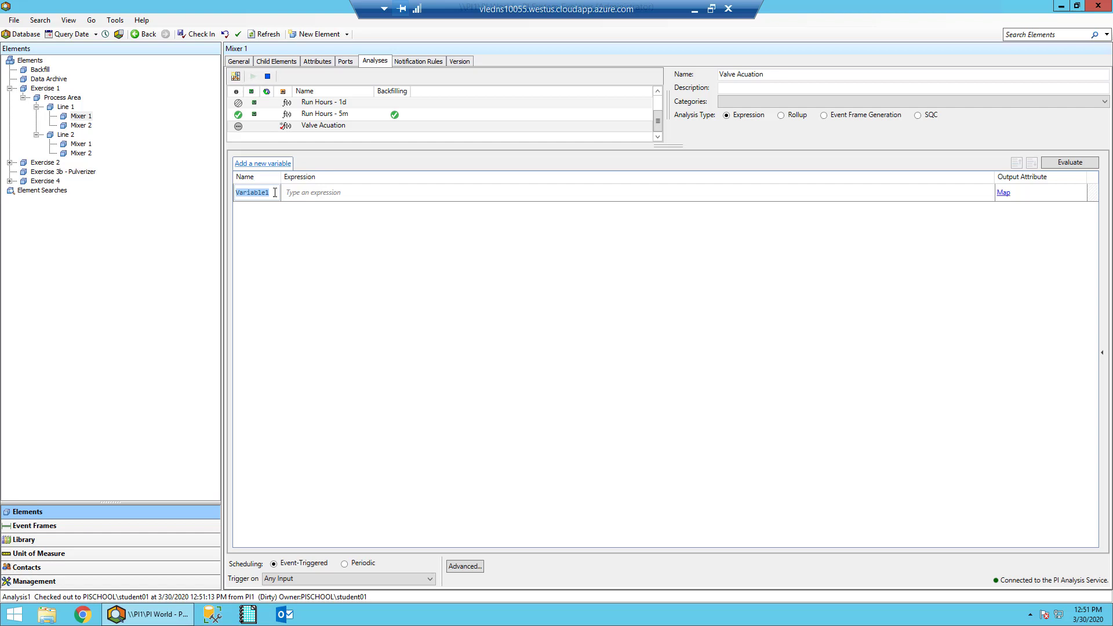
text(AcuationCount)
Enter AcuationCount's expression NumOfChanges('Valve','Last Maintenance Date','*')/2, autocompleting 'Valve'
click(333, 193)
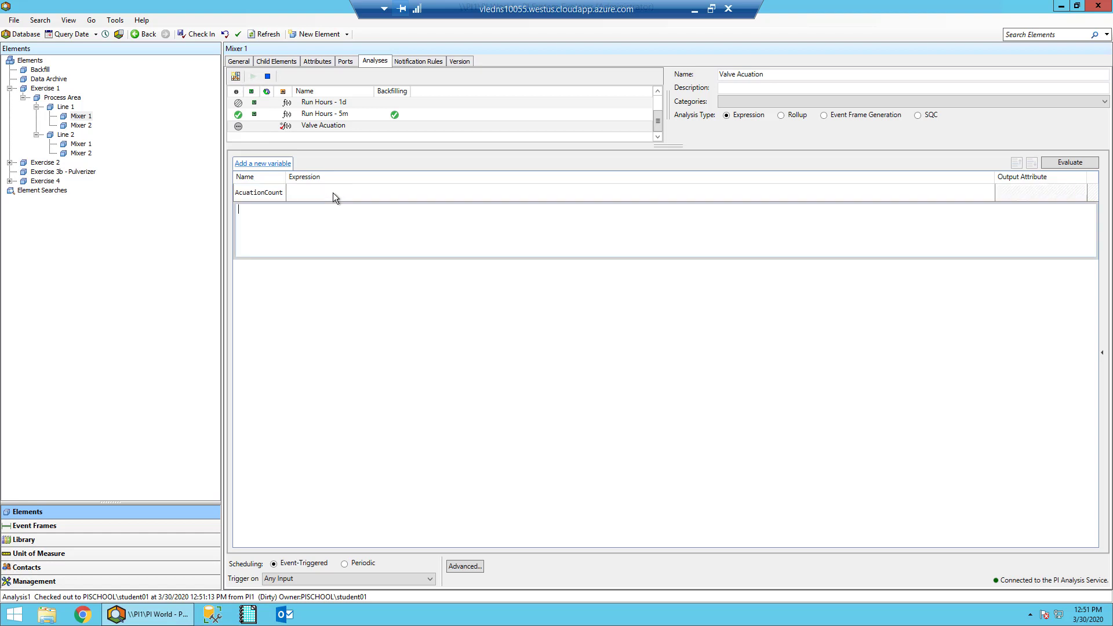
text(Num)
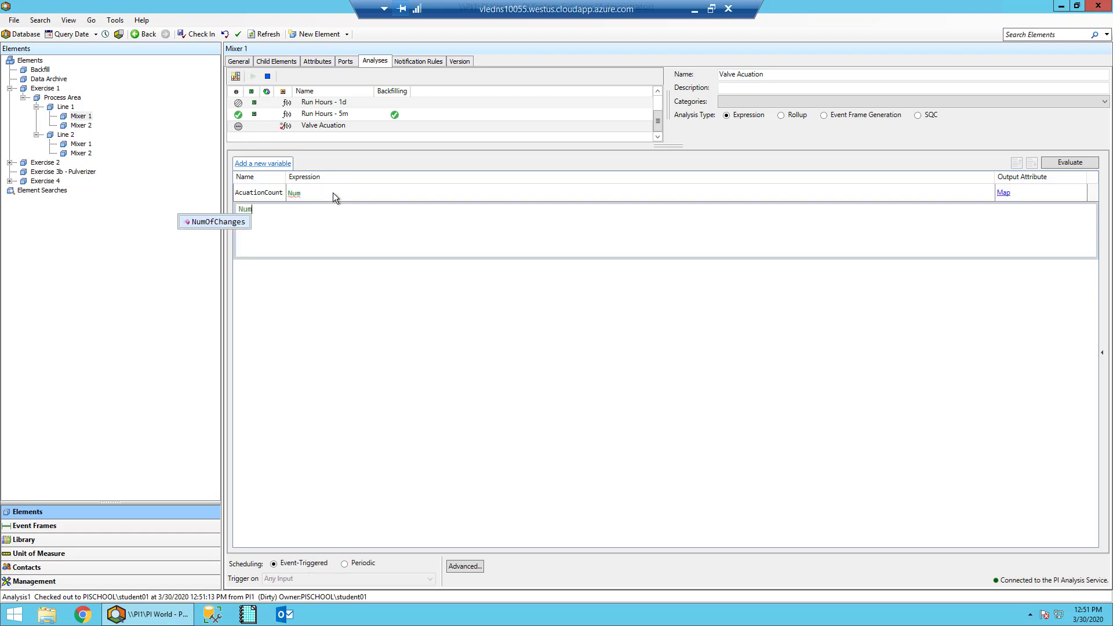
text(OfChanges()
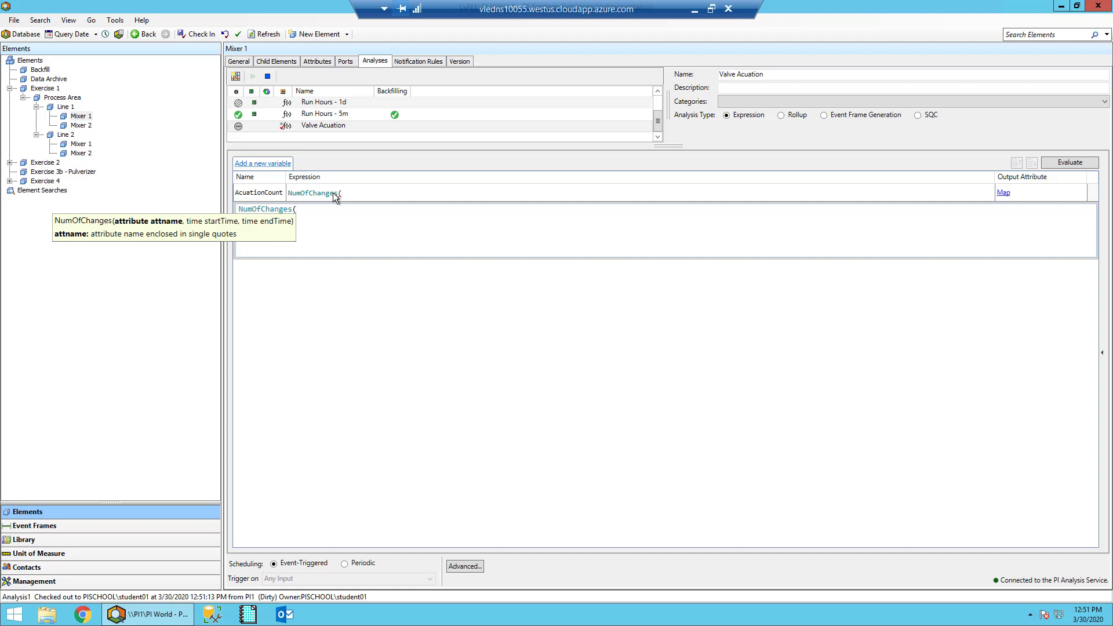
text('v)
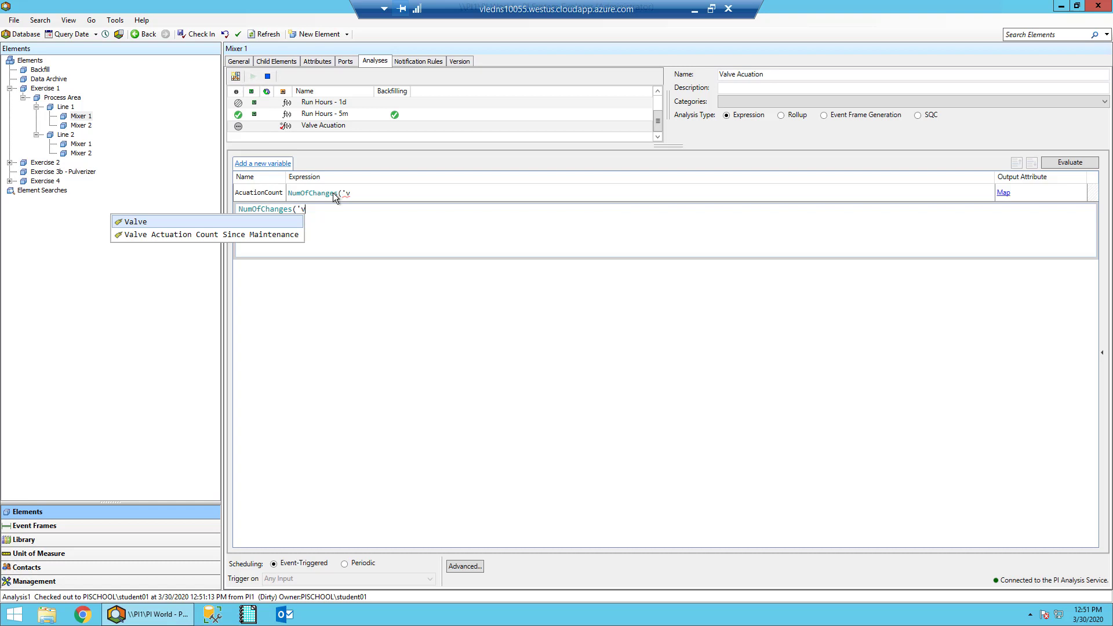
key(Return)
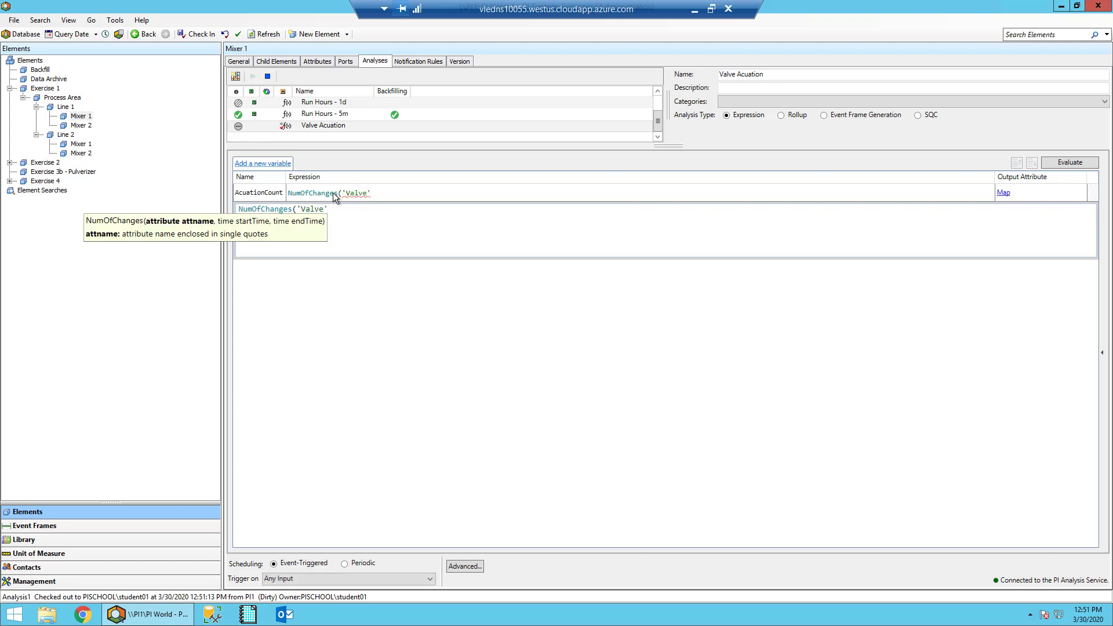
text(,)
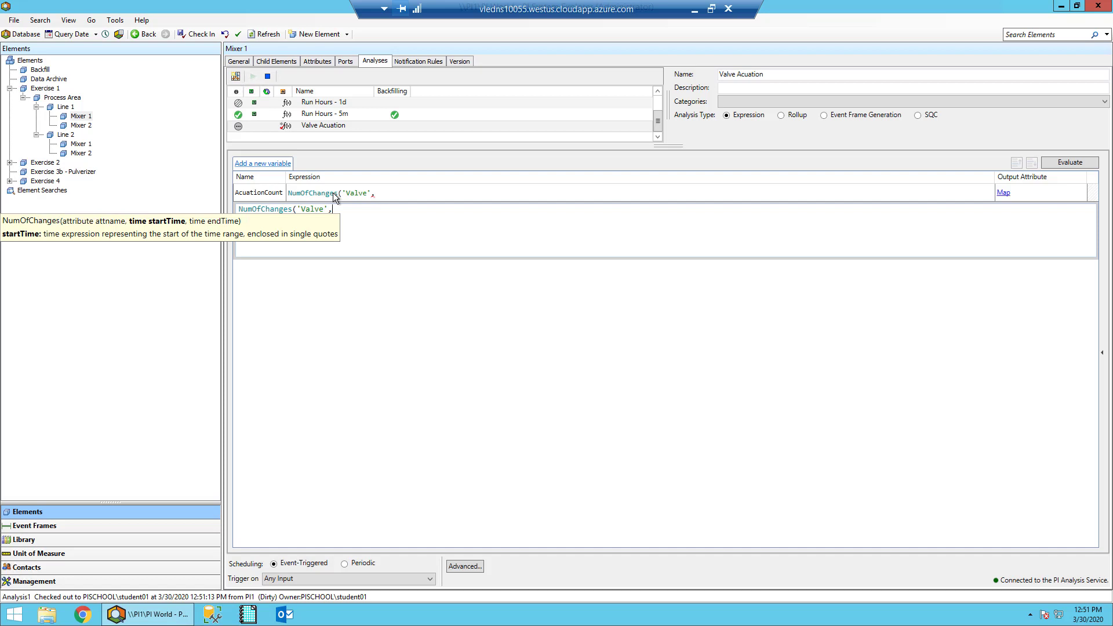
text(')
text(Las)
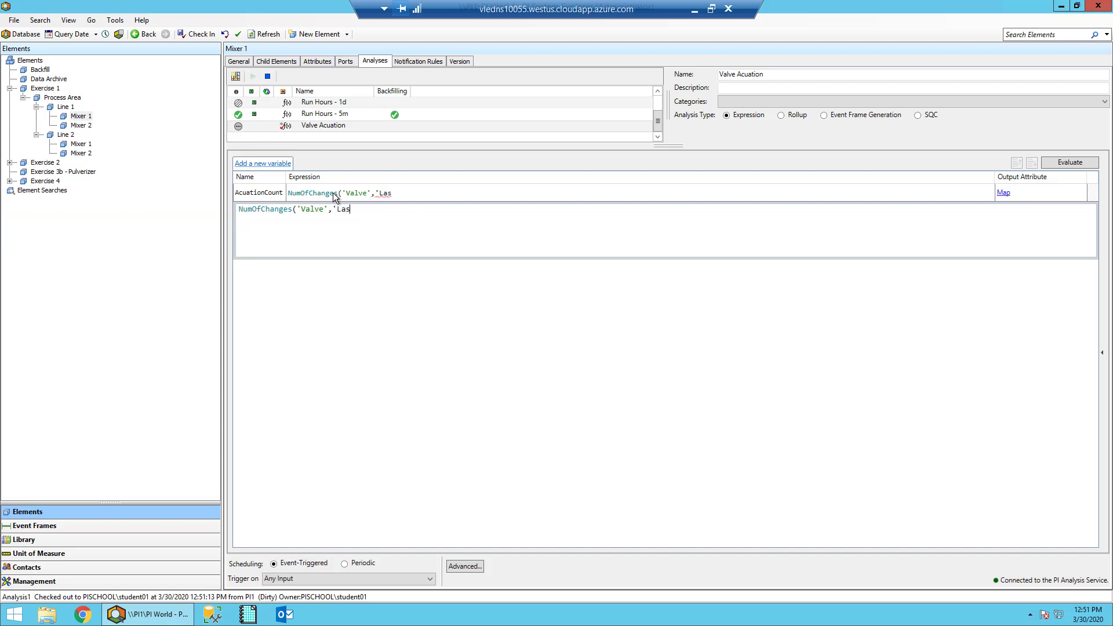
text(t Maintenance Date')
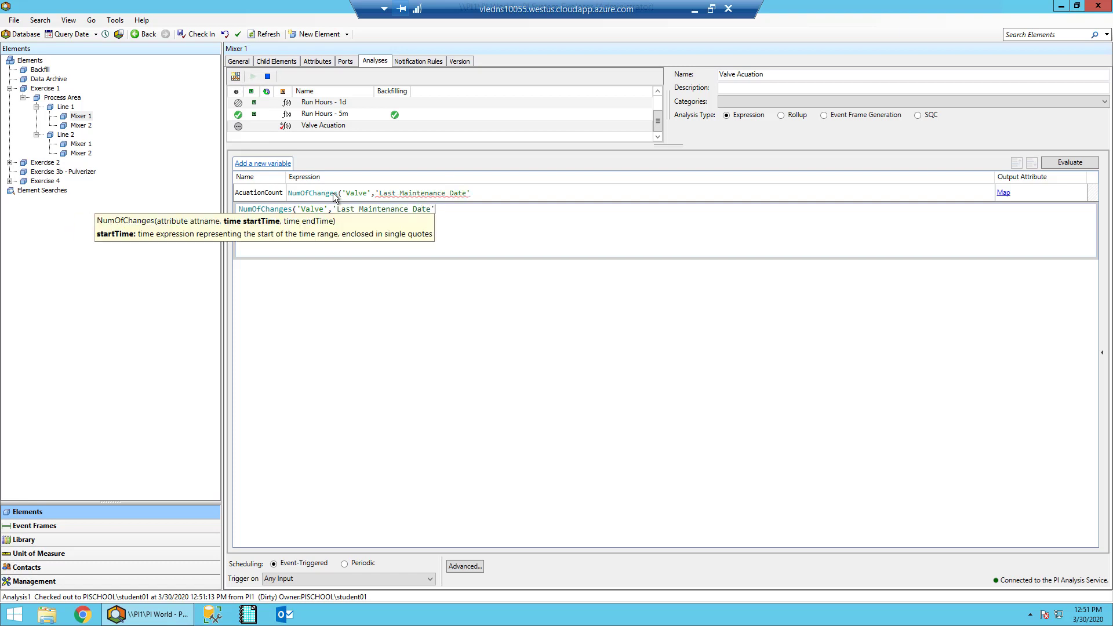
text(,'*')
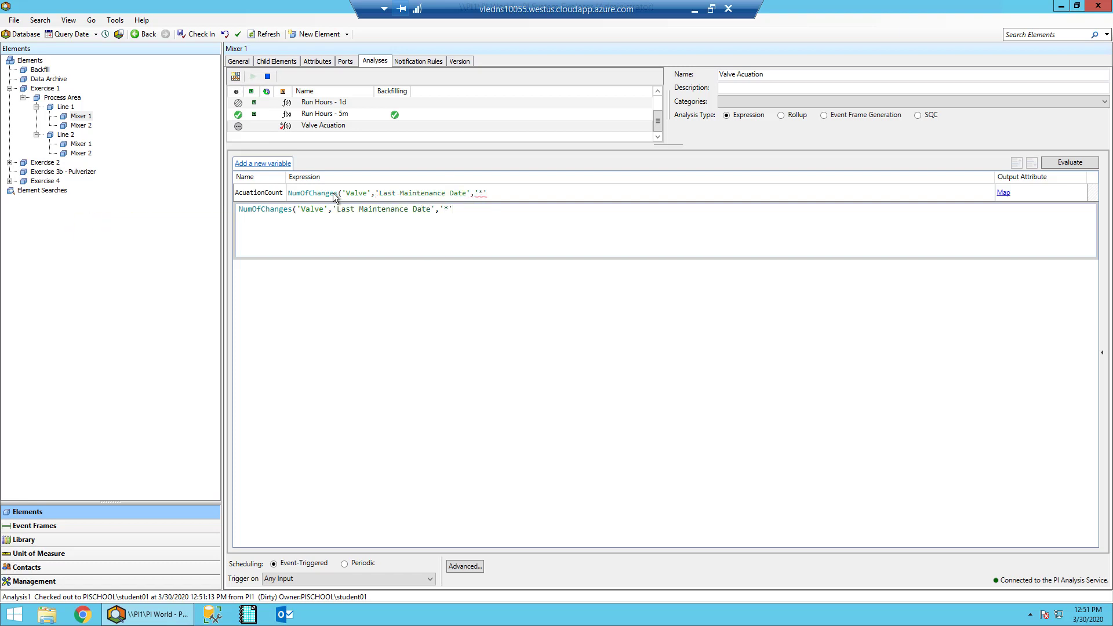
text())
text(/2)
Map AcuationCount's output to Valve Actuation Count Since Maintenance and evaluate it, returning 562
click(1004, 193)
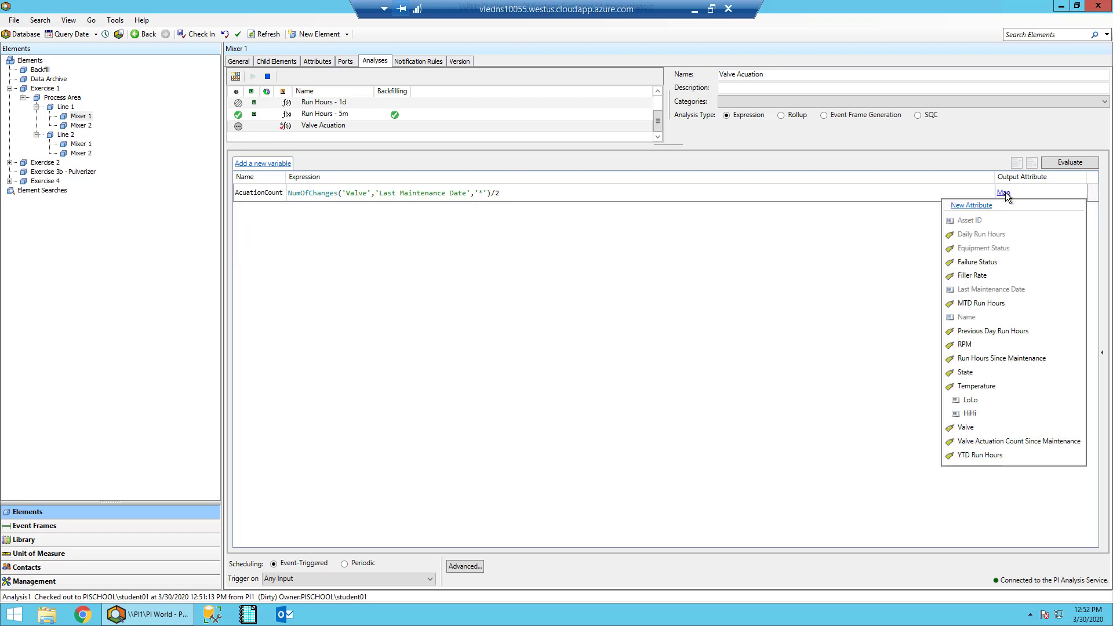
click(1081, 442)
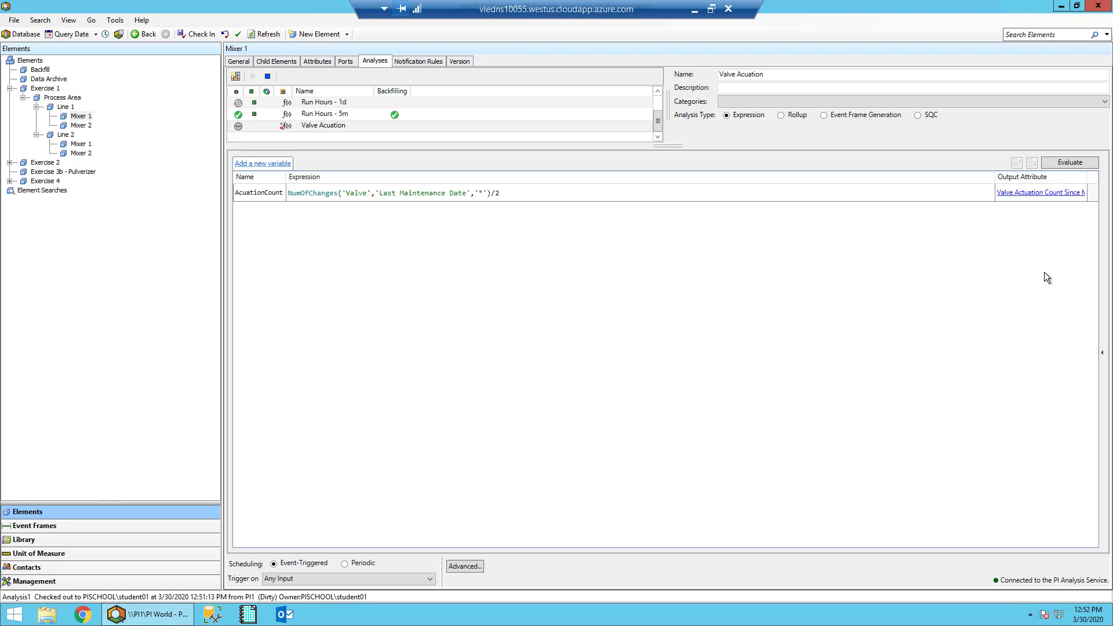
click(1072, 163)
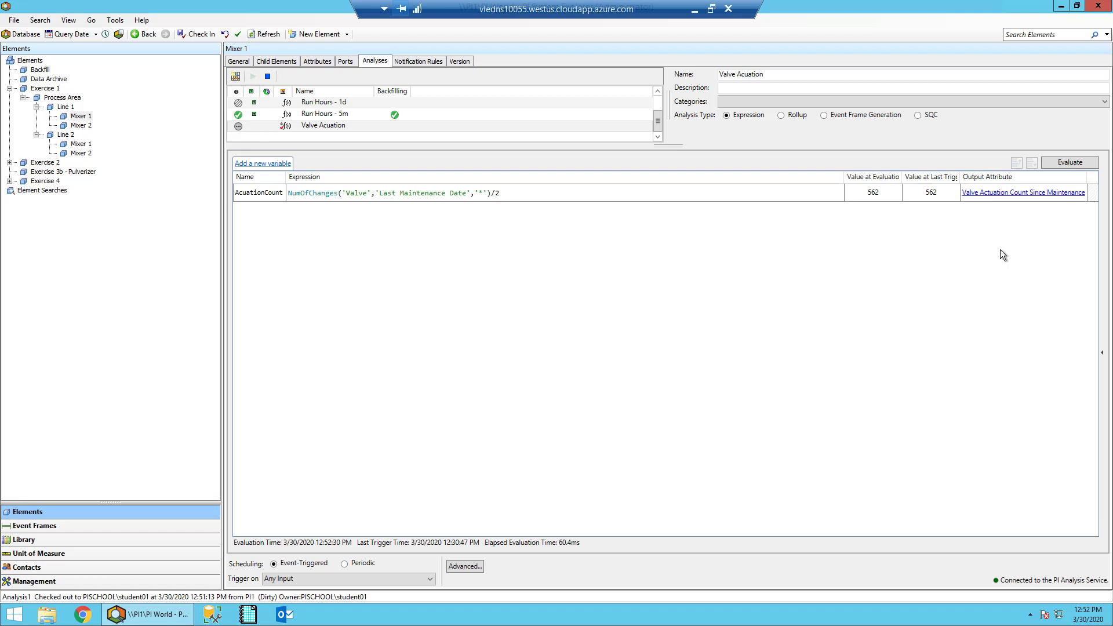
Check in Valve Acuation, convert it to a template analysis, and check it in again
click(203, 38)
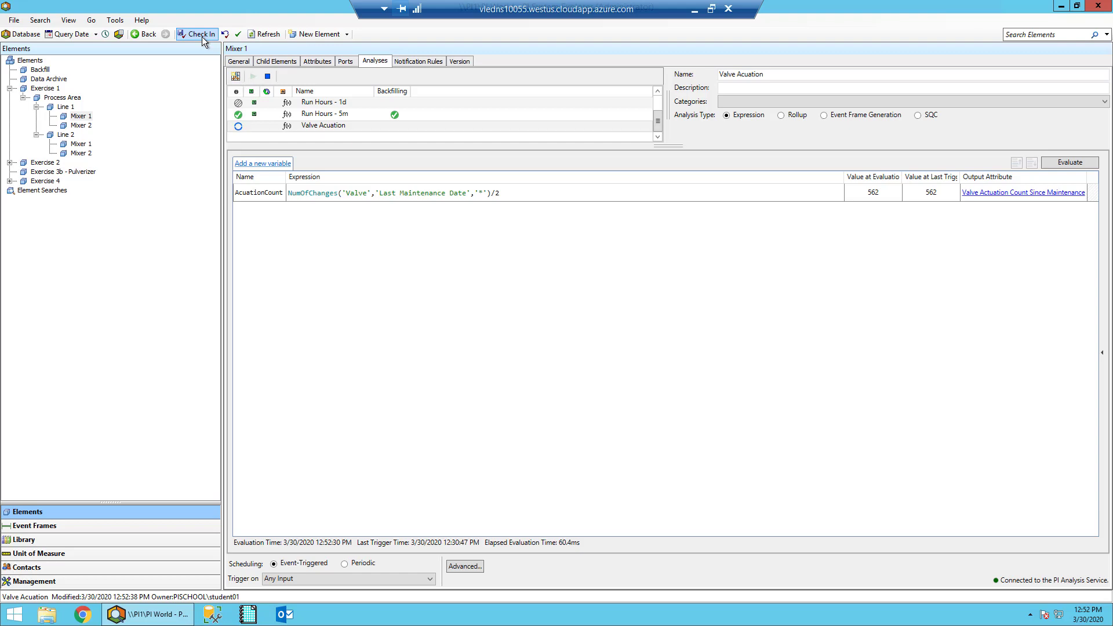
right_click(310, 127)
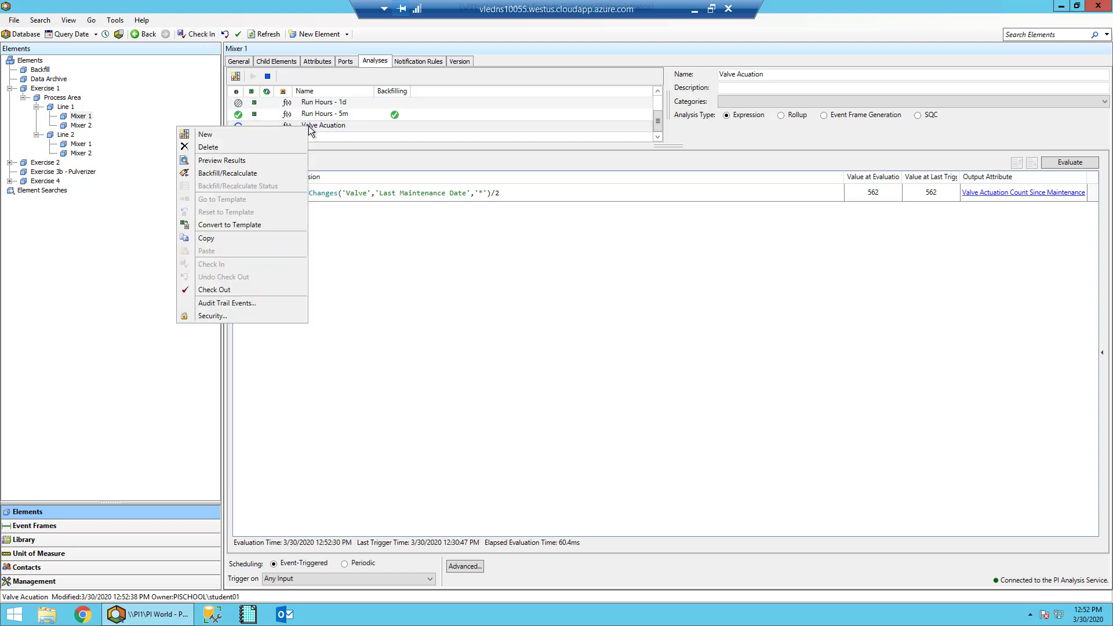
key(Escape)
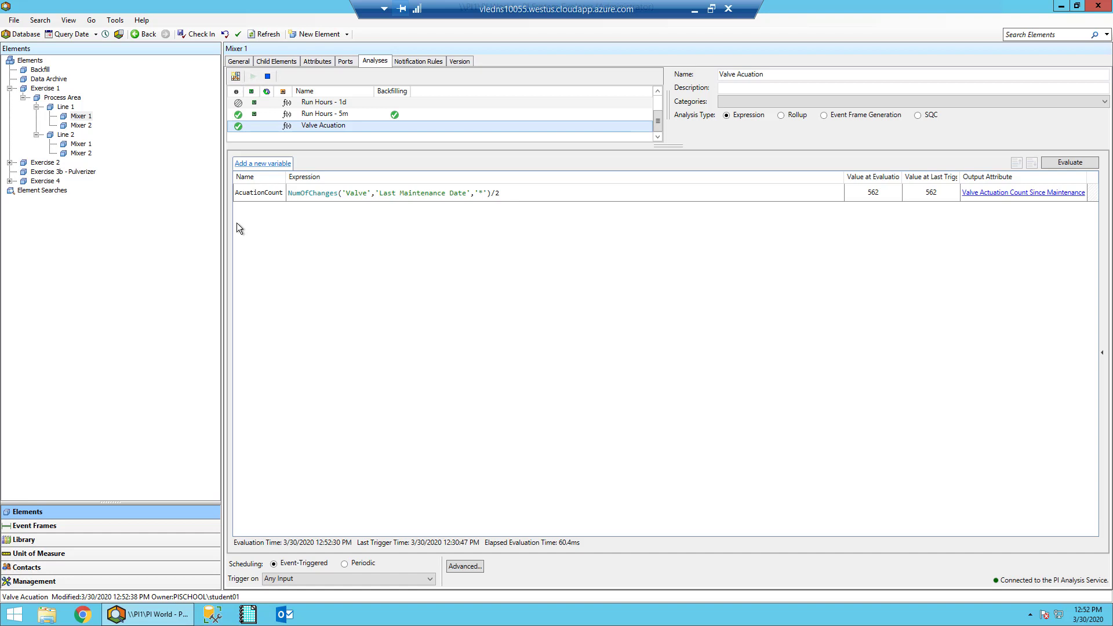
click(191, 33)
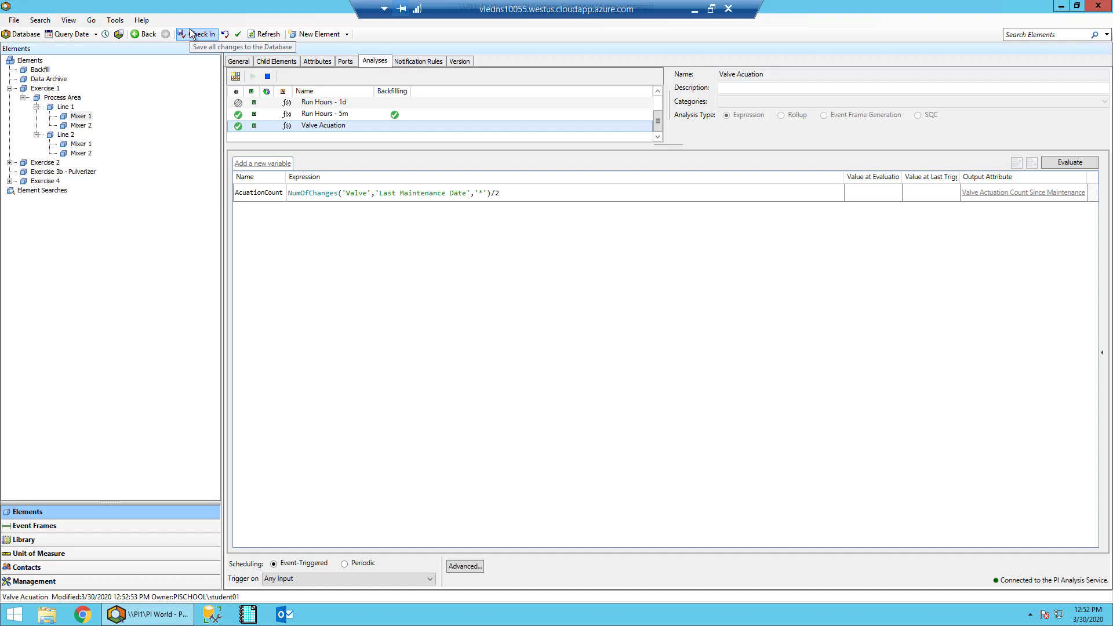